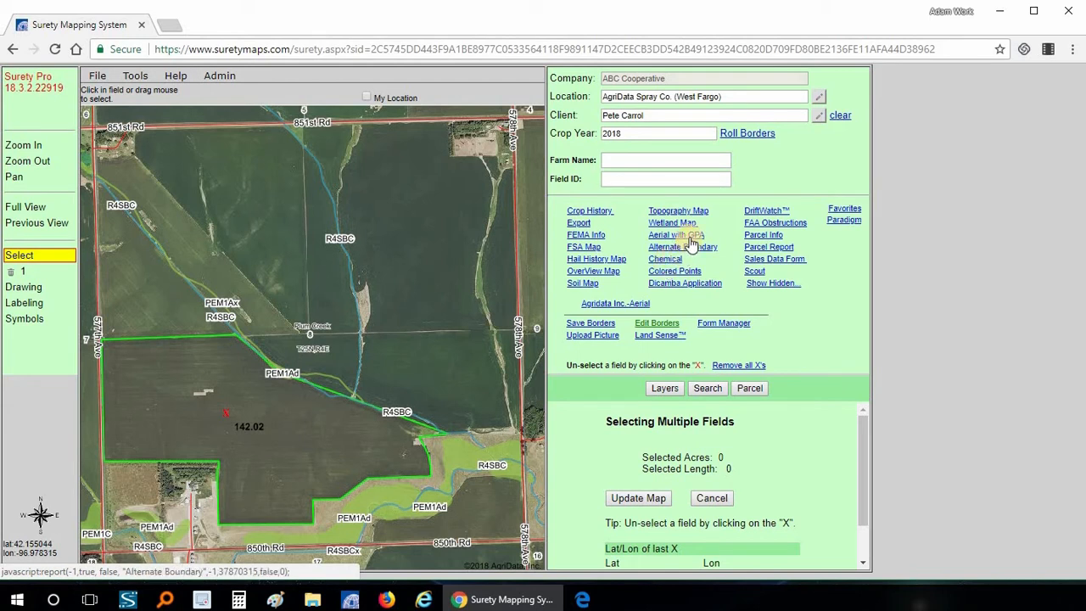
Open the Chemical application form for the selected 142.02-acre field and start a new entry in its product list.
{"action": "left_click", "coordinate": [681, 259]}
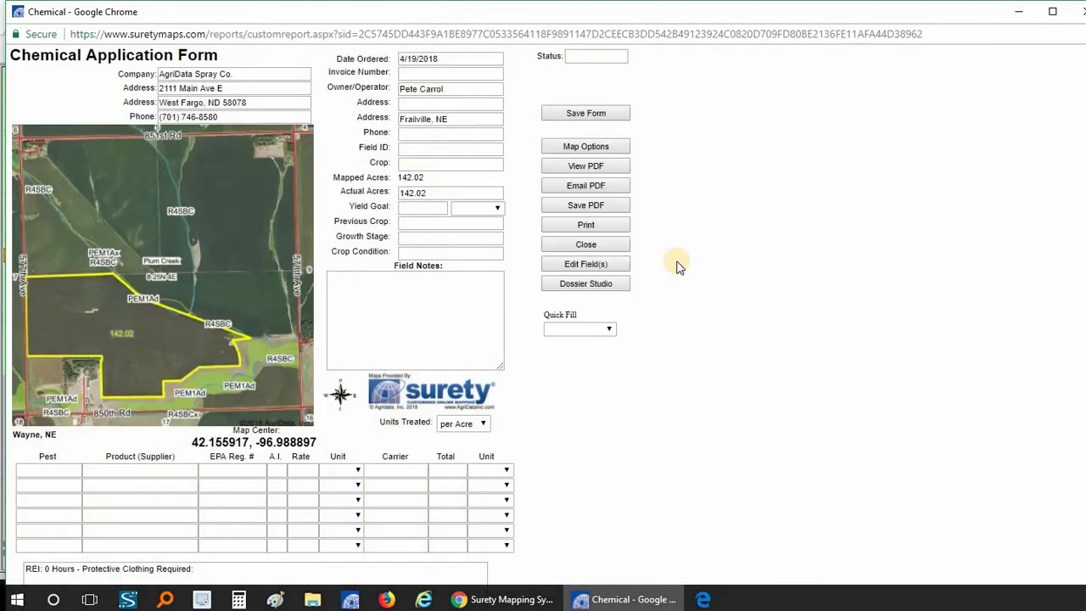
{"action": "left_click", "coordinate": [117, 476]}
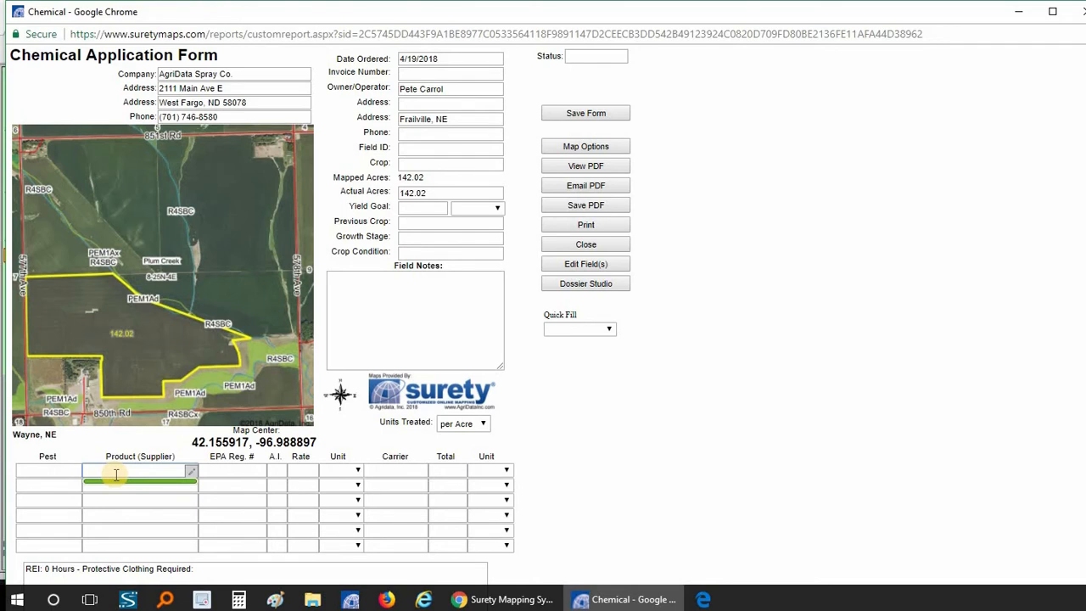
{"action": "left_click", "coordinate": [193, 476]}
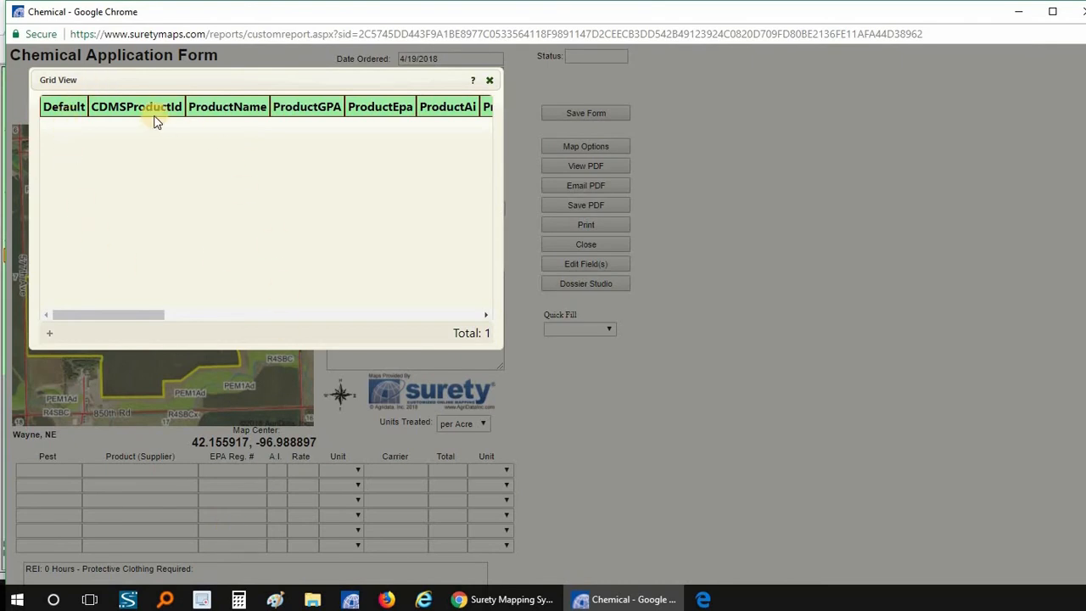
{"action": "left_click", "coordinate": [51, 333]}
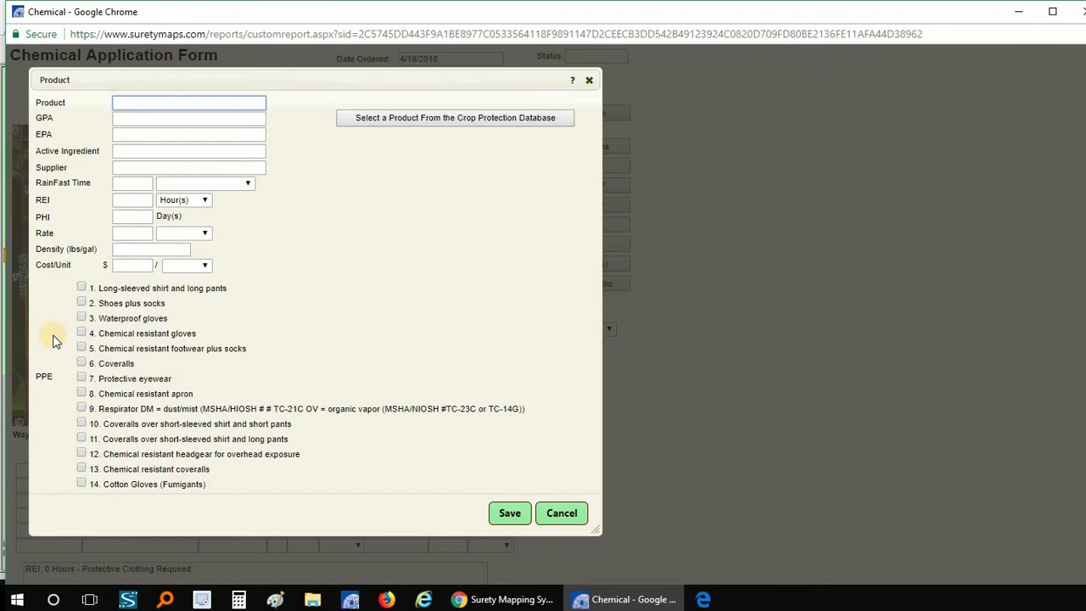
Search the Crop Protection Database for "fexapa" and select FeXapan herbicide Plus VaporGrip Technology.
{"action": "left_click", "coordinate": [424, 127]}
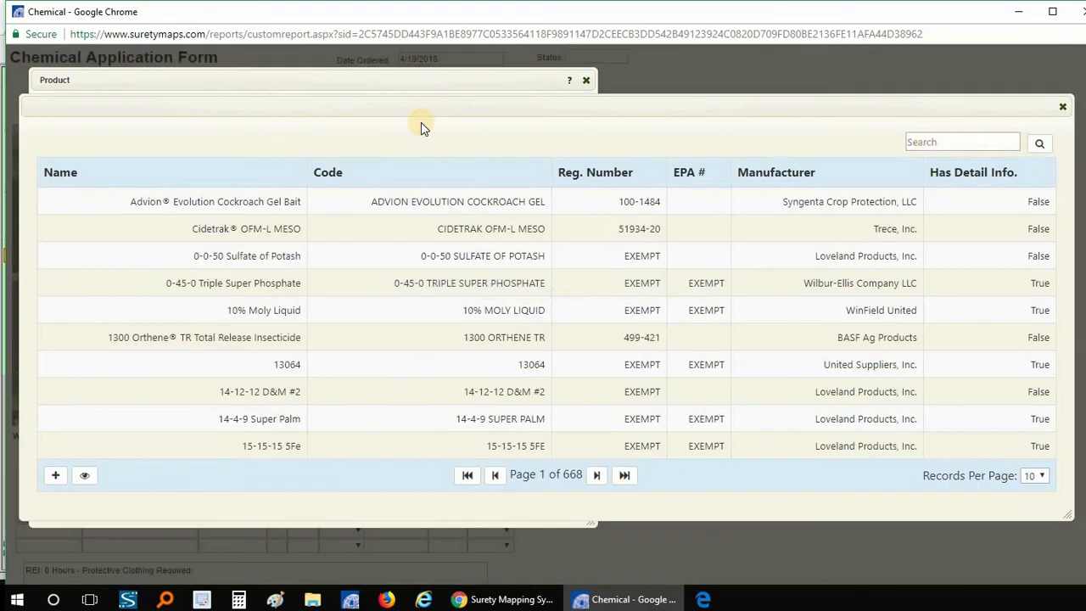
{"action": "left_click", "coordinate": [924, 141]}
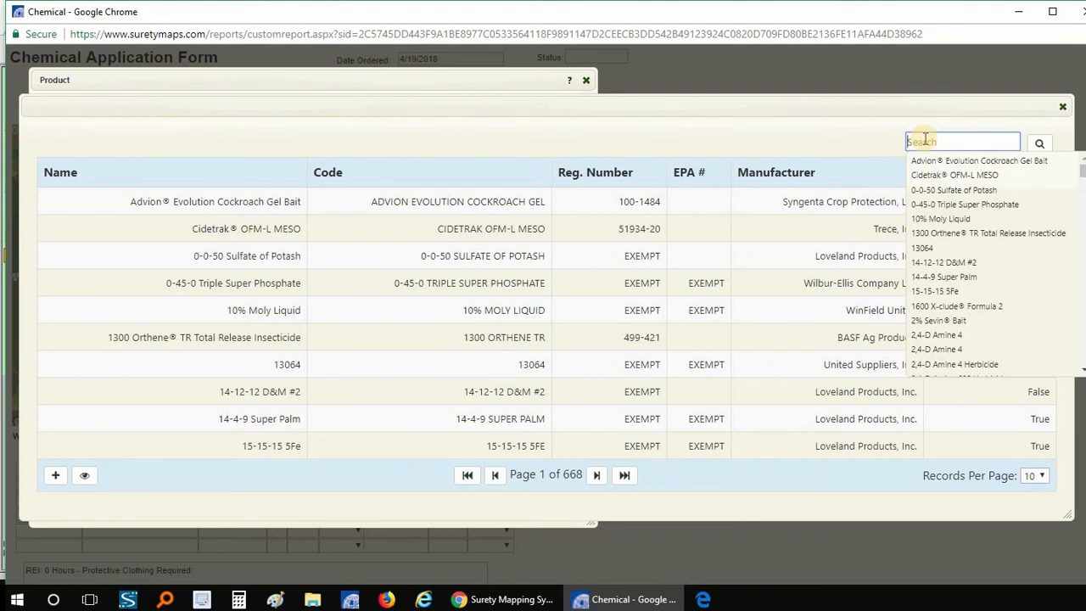
{"action": "type", "text": "fexapa"}
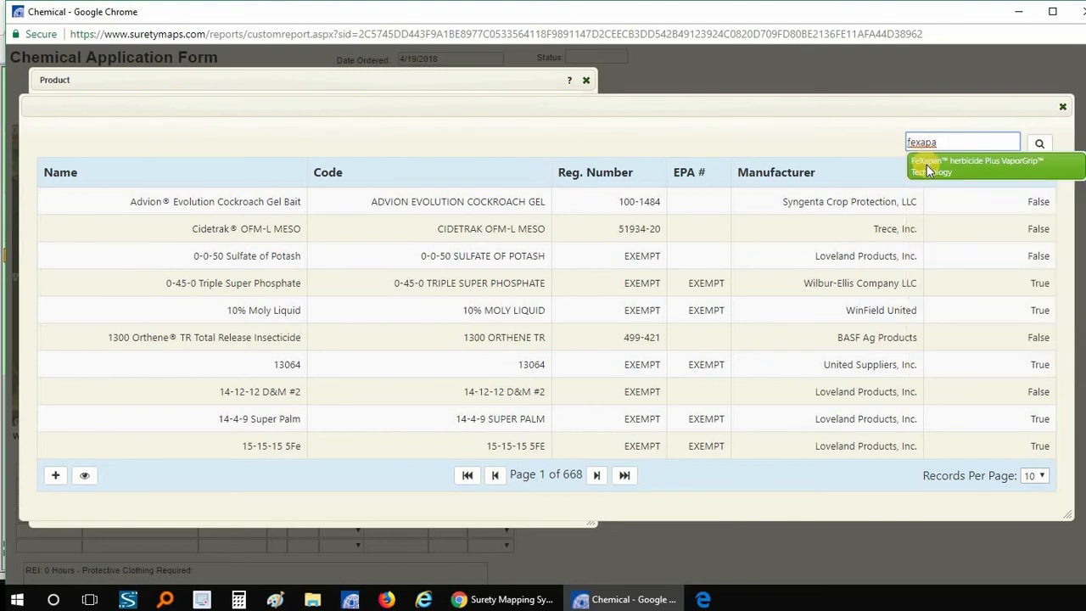
{"action": "left_click", "coordinate": [928, 169]}
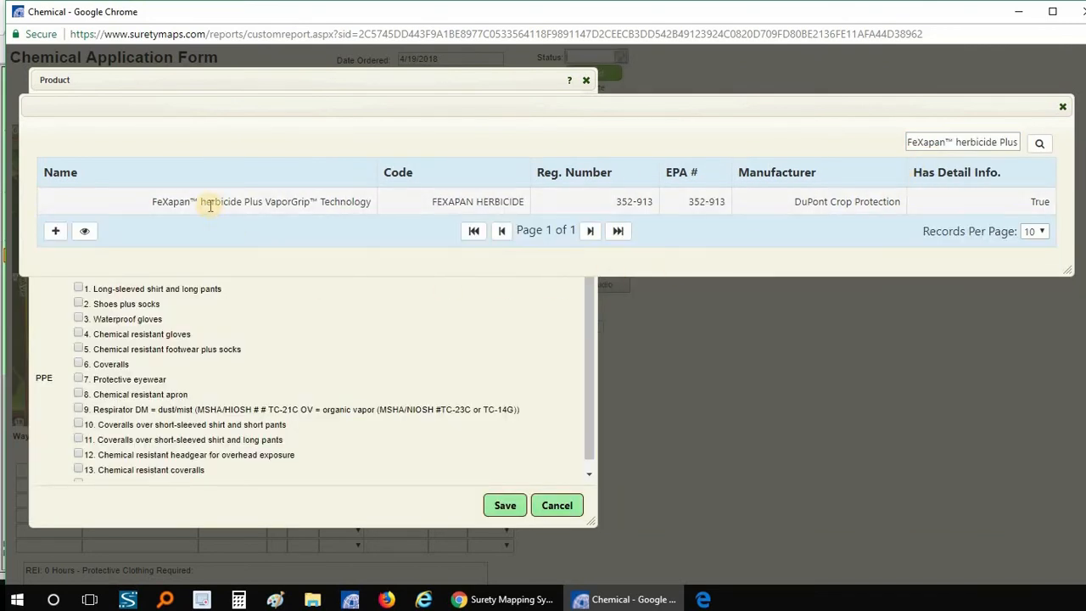
{"action": "left_click", "coordinate": [211, 204]}
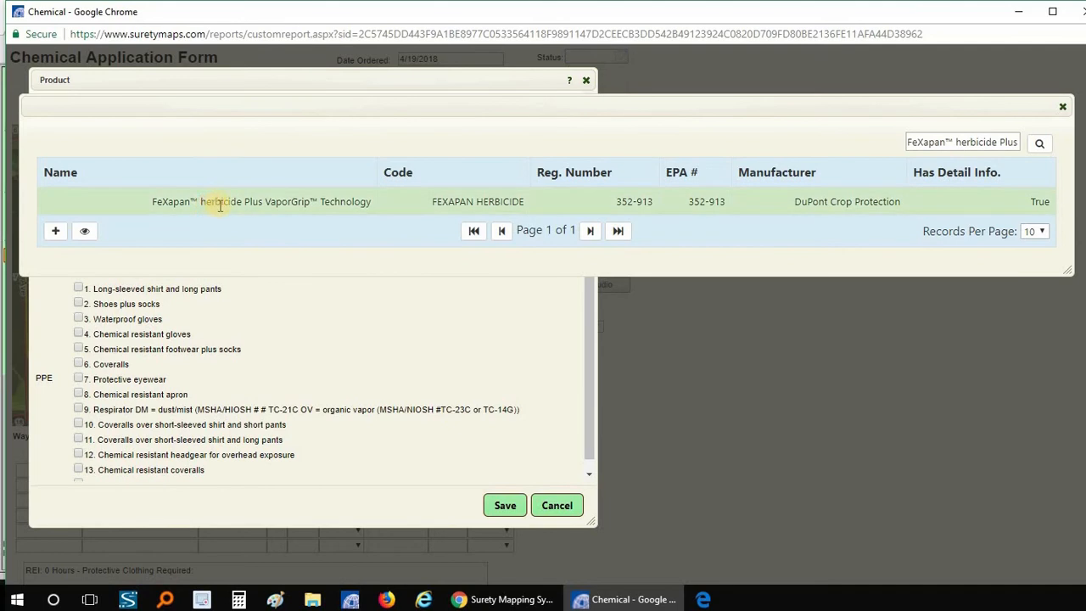
Review the FeXapan herbicide's details and documents, and add the product from the database to the product entry.
{"action": "left_click", "coordinate": [88, 235]}
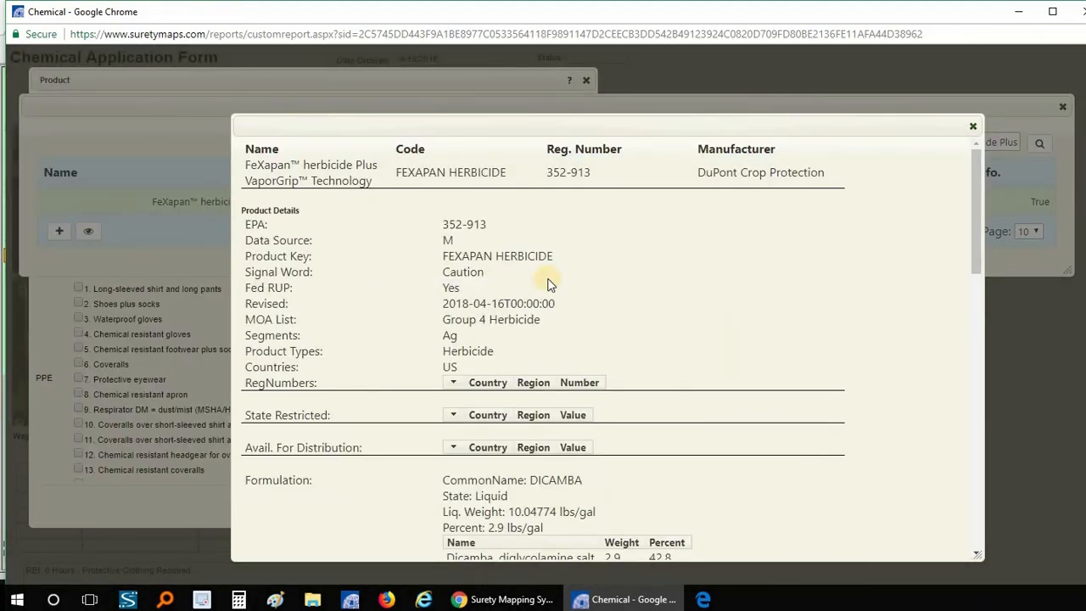
{"action": "scroll", "coordinate": [630, 264], "scroll_direction": "down", "scroll_amount": 9}
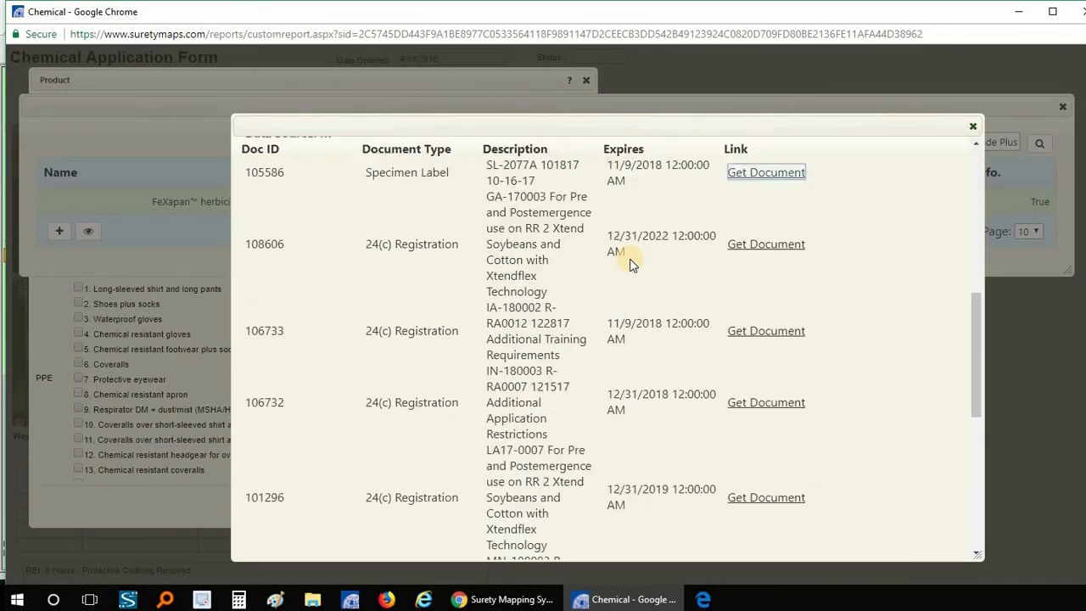
{"action": "scroll", "coordinate": [630, 265], "scroll_direction": "up", "scroll_amount": 10}
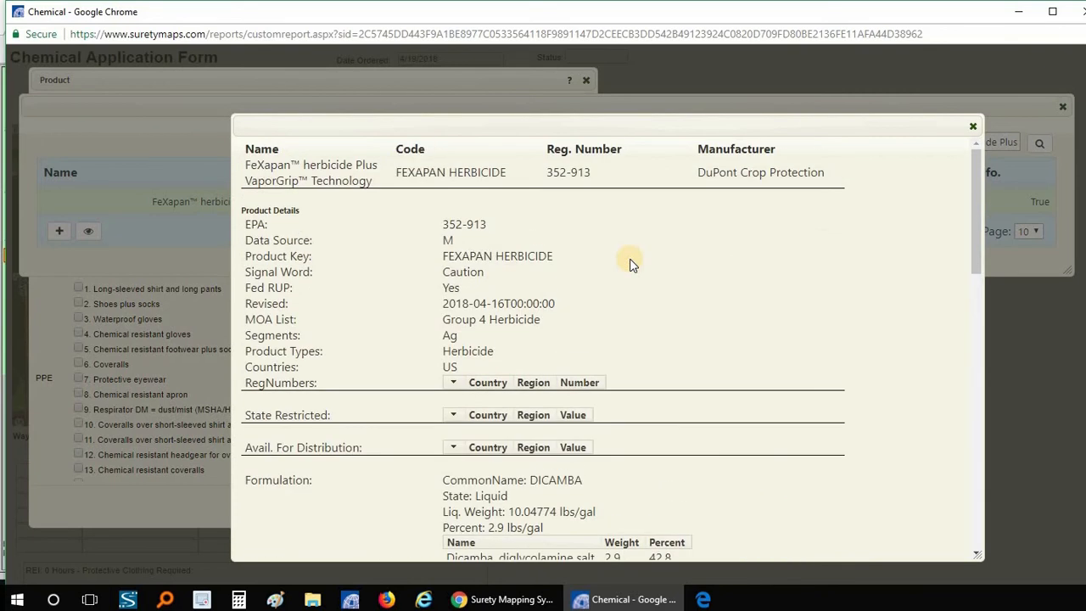
{"action": "left_click", "coordinate": [972, 127]}
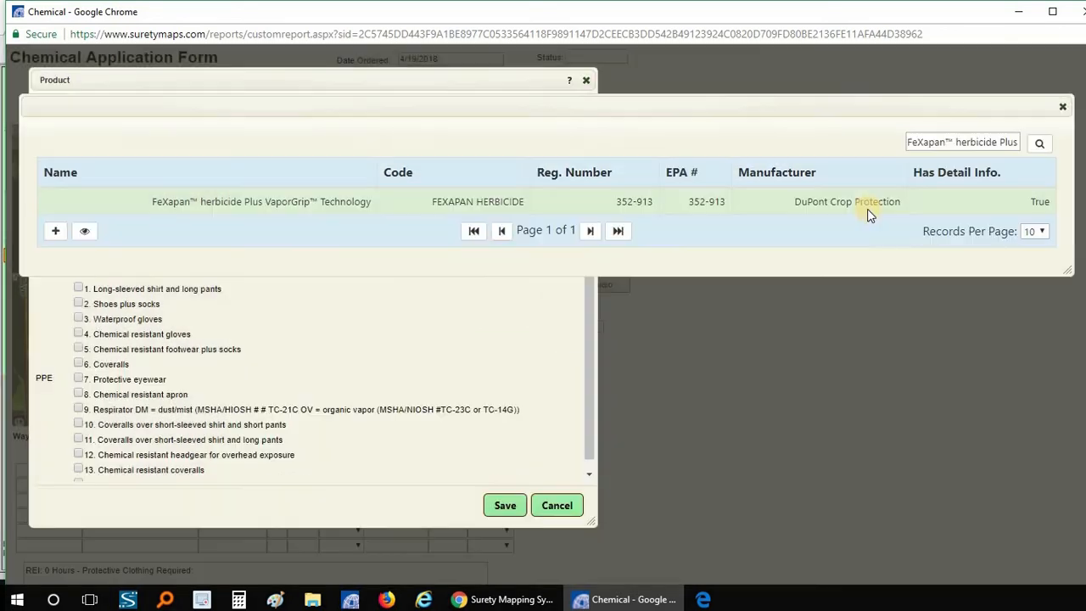
{"action": "left_click", "coordinate": [54, 235]}
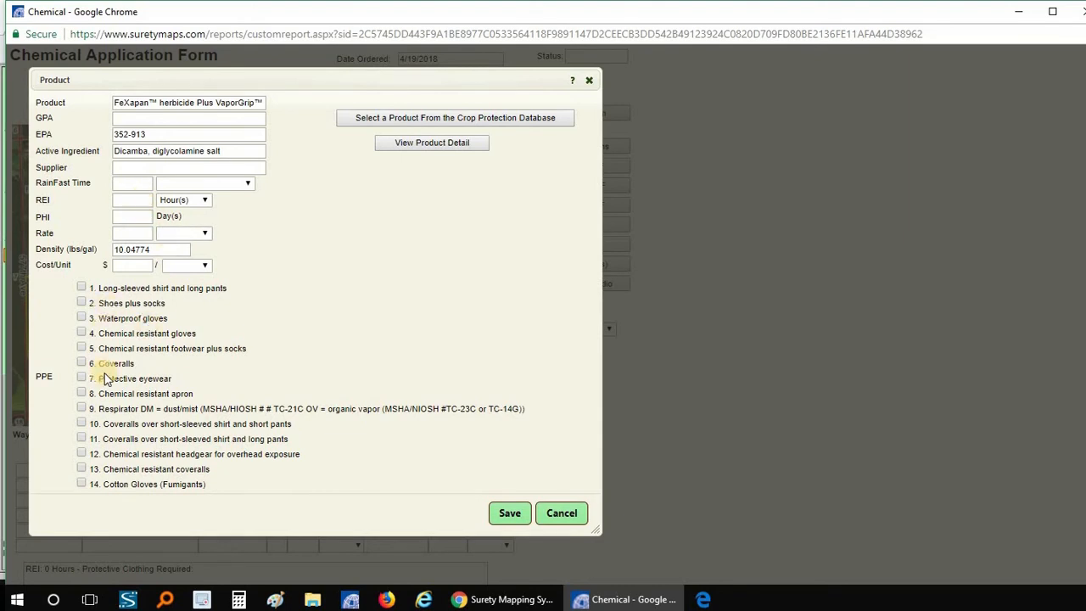
Open the FeXapan specimen label from the product details and find the REI requirement in it.
{"action": "left_click", "coordinate": [406, 150]}
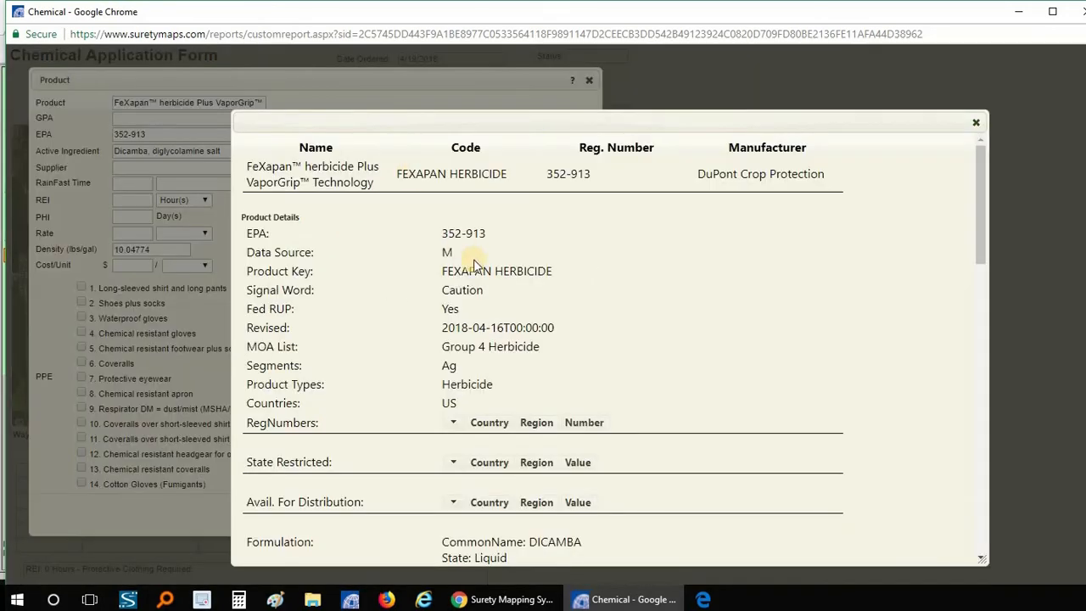
{"action": "scroll", "coordinate": [509, 357], "scroll_direction": "down", "scroll_amount": 4}
{"action": "scroll", "coordinate": [370, 365], "scroll_direction": "down", "scroll_amount": 1}
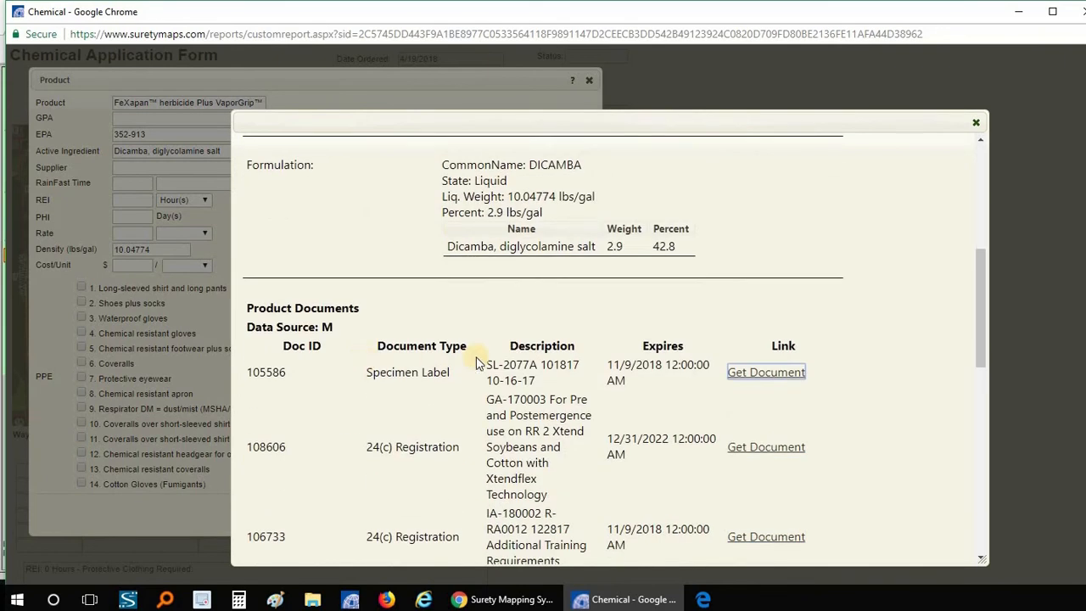
{"action": "left_click", "coordinate": [747, 374]}
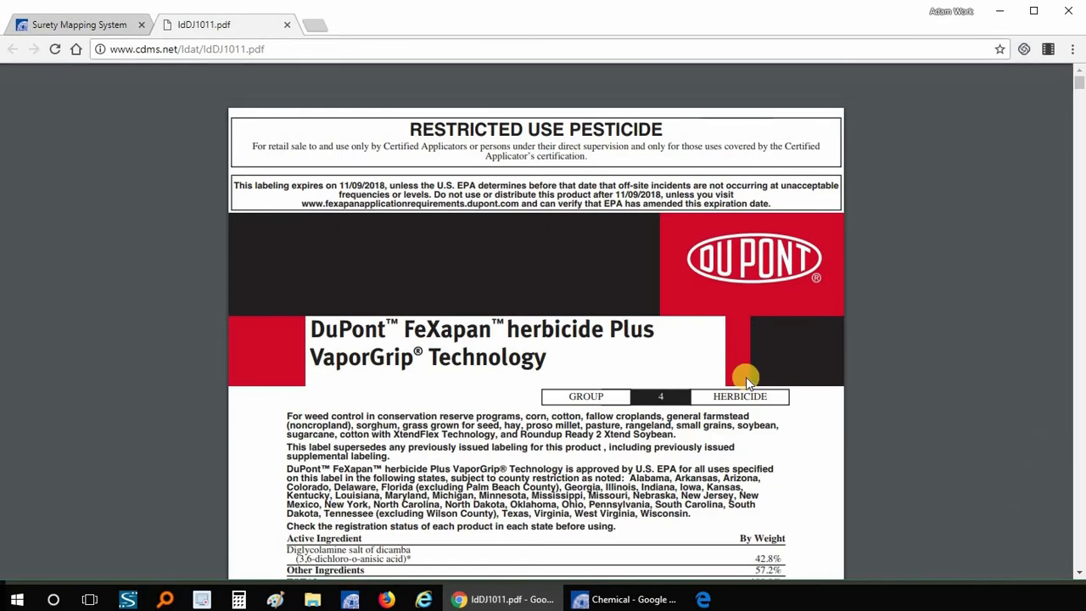
{"action": "key", "text": "ctrl+f"}
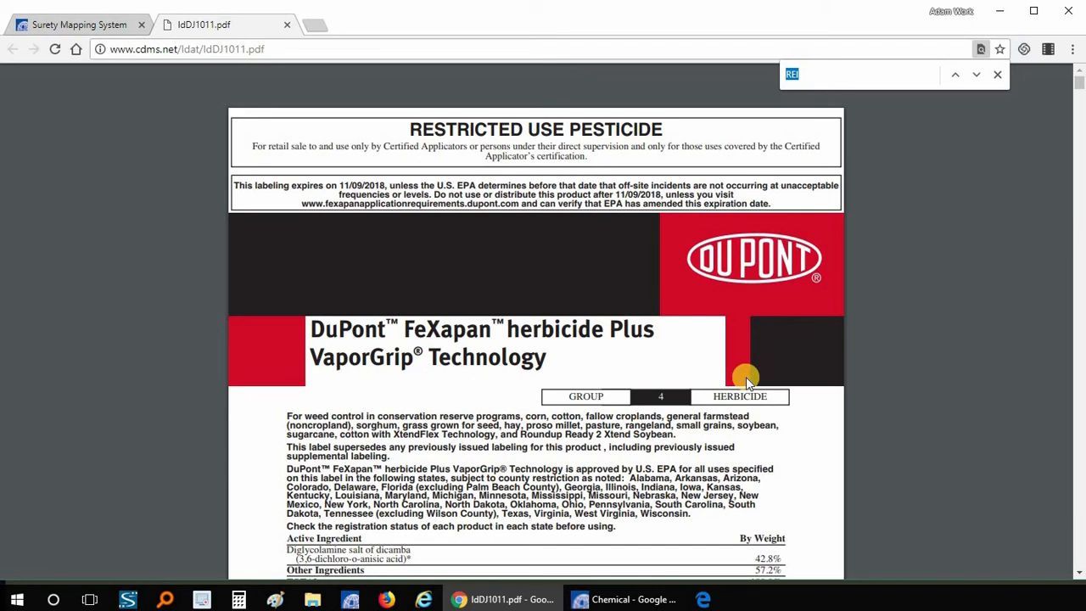
{"action": "key", "text": "Return"}
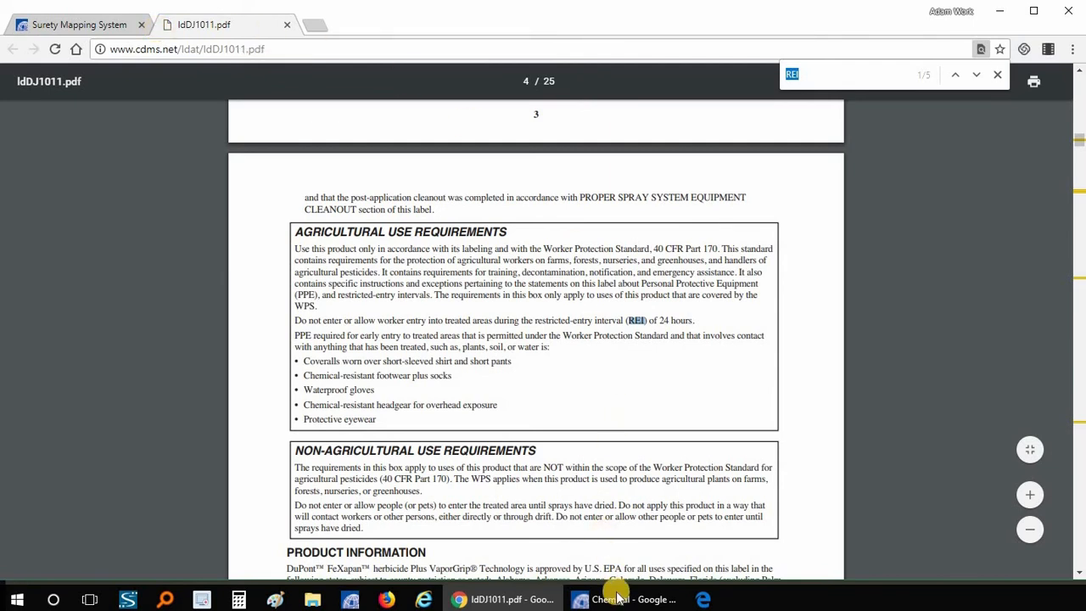
Return to the Chemical form's product entry, set FeXapan's REI to 24 hours, and save it, closing the product list.
{"action": "mouse_move", "coordinate": [618, 599]}
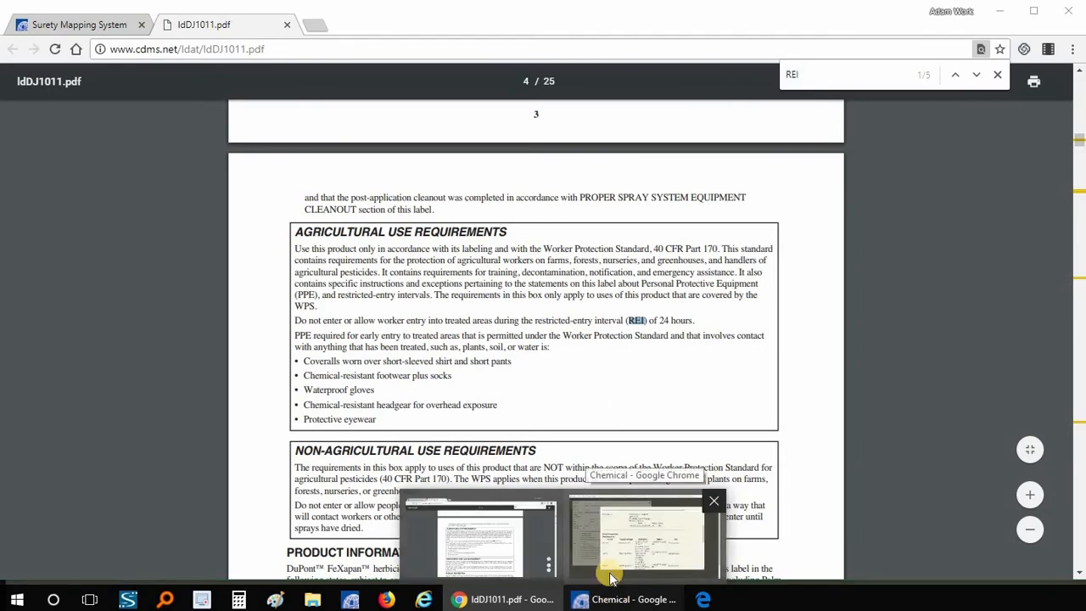
{"action": "left_click", "coordinate": [611, 509]}
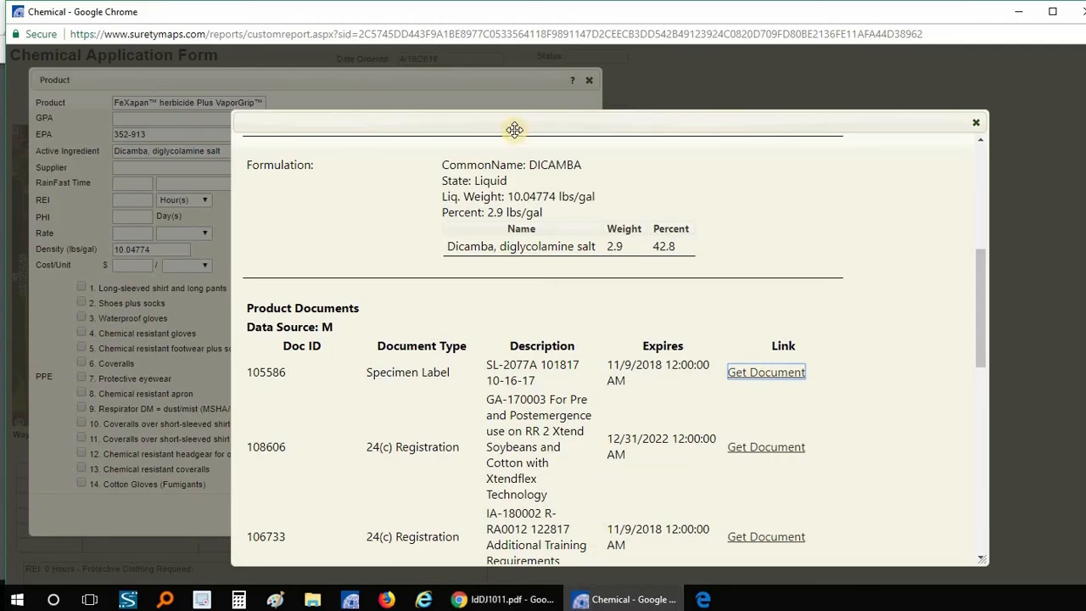
{"action": "left_click", "coordinate": [975, 122]}
{"action": "left_click", "coordinate": [134, 197]}
{"action": "type", "text": "24"}
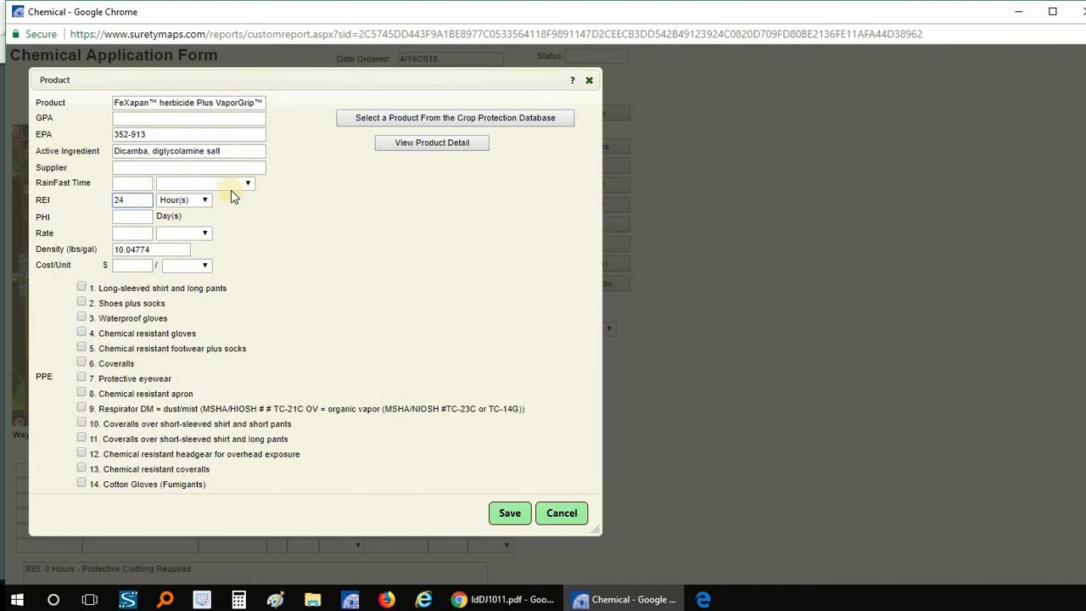
{"action": "left_click", "coordinate": [504, 515]}
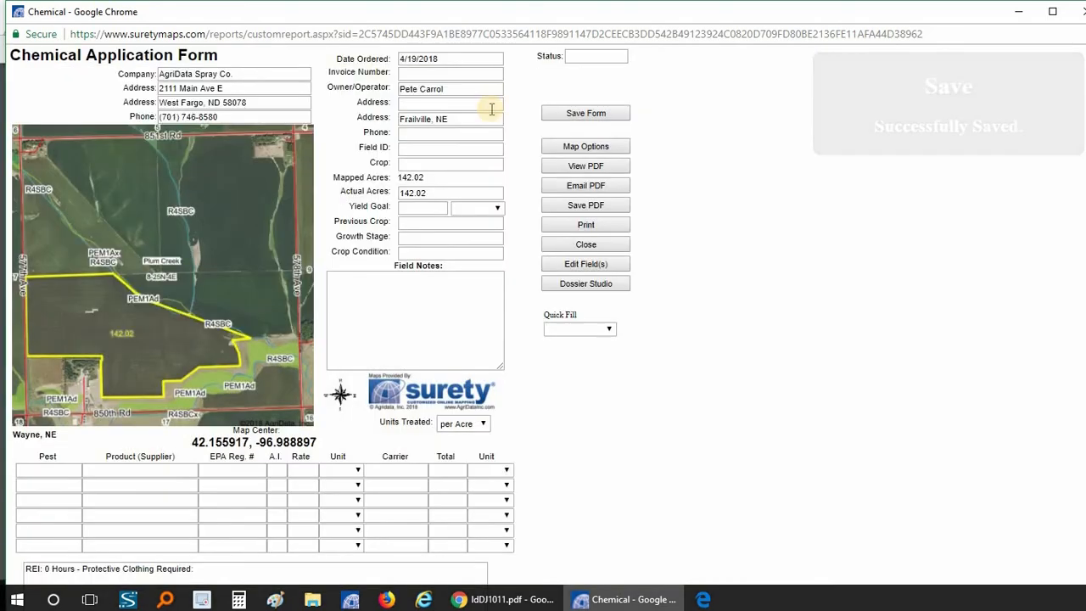
{"action": "left_click", "coordinate": [489, 81]}
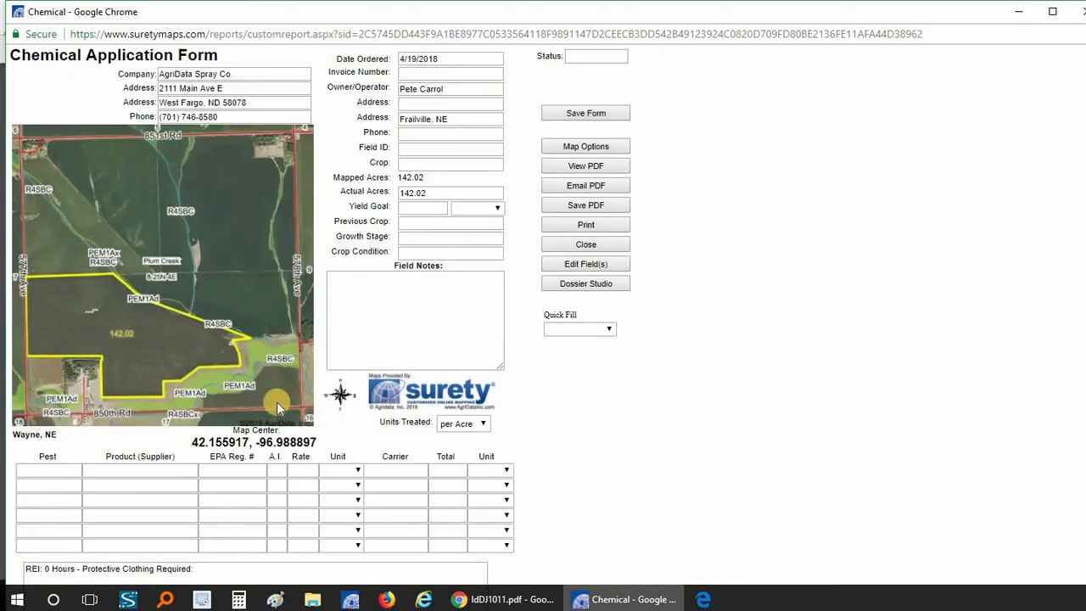
Add another product to the product list named "Existing Product" with an REI of 0 hours, and save it.
{"action": "left_click", "coordinate": [124, 470]}
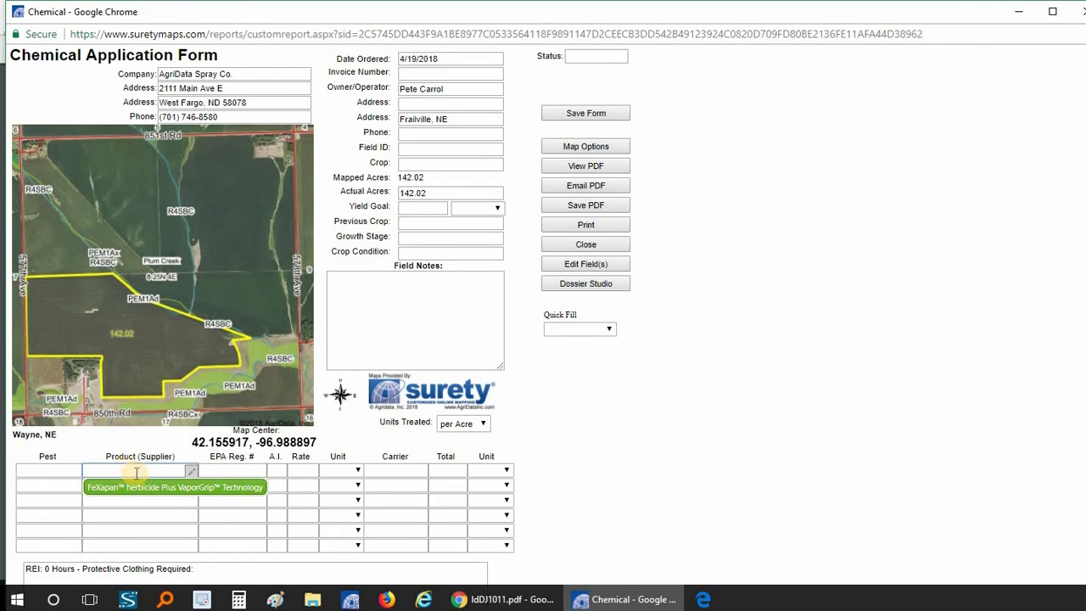
{"action": "left_click", "coordinate": [191, 472]}
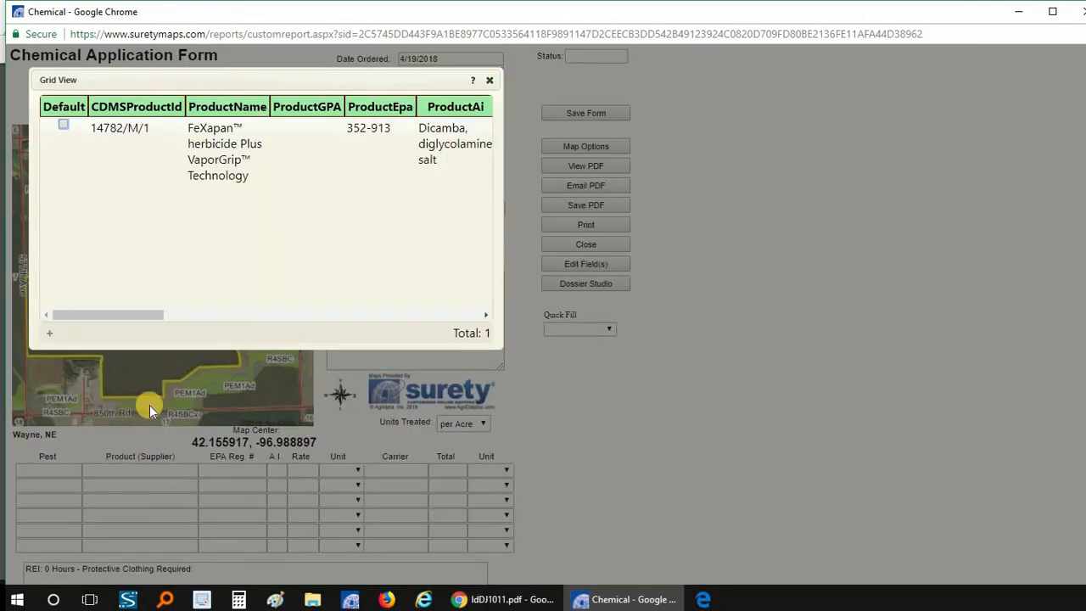
{"action": "left_click", "coordinate": [51, 337]}
{"action": "left_click", "coordinate": [155, 101]}
{"action": "type", "text": "E"}
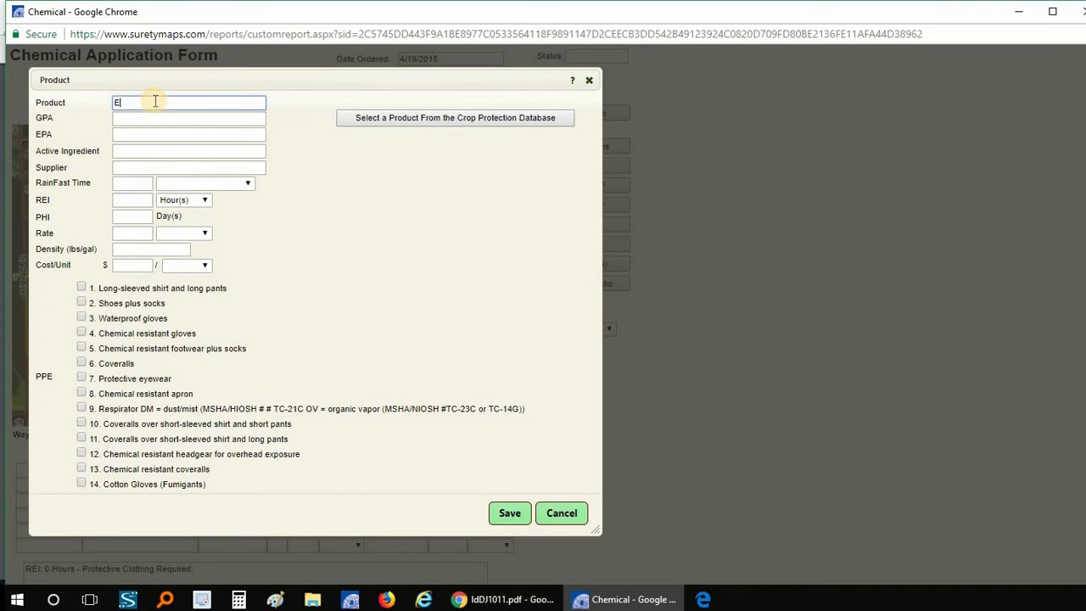
{"action": "type", "text": "xisting Product"}
{"action": "left_click", "coordinate": [138, 182]}
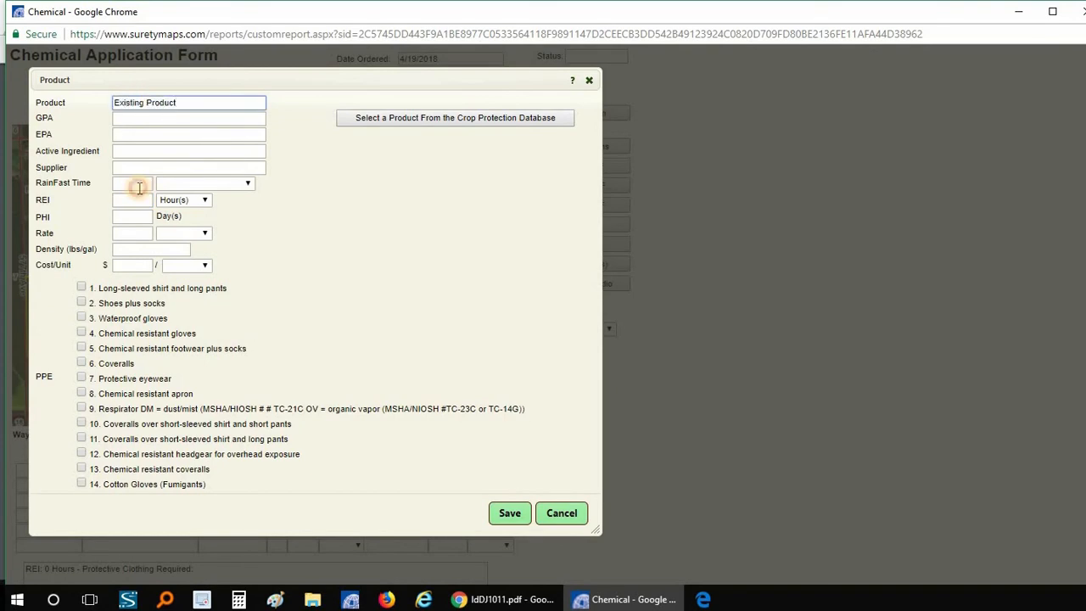
{"action": "key", "text": "Tab"}
{"action": "key", "text": "Tab"}
{"action": "type", "text": "0"}
{"action": "left_click", "coordinate": [508, 524]}
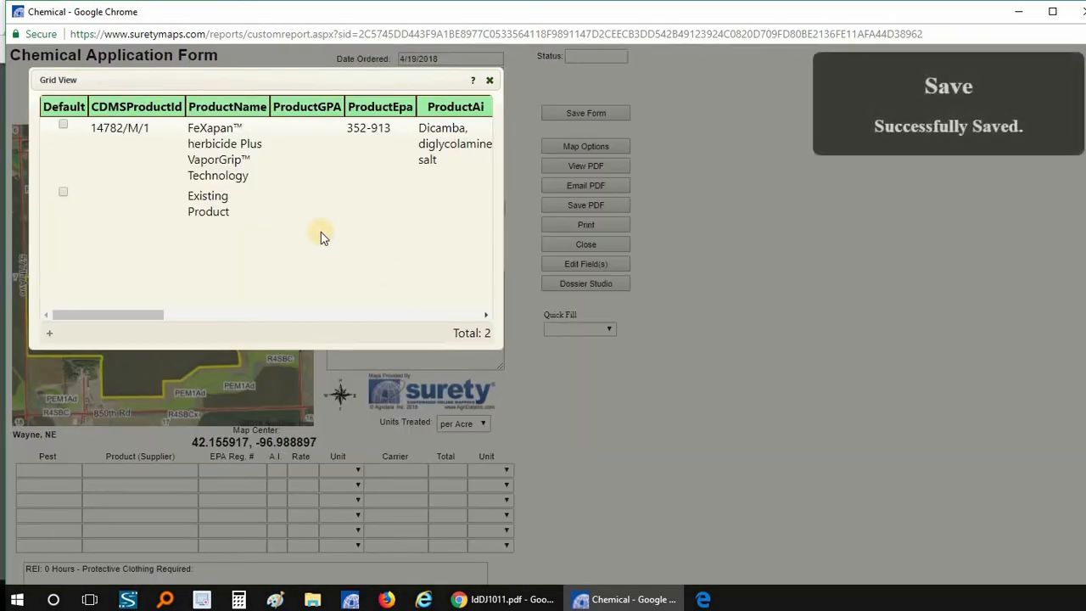
Open the "Existing Product" entry for editing and search the Crop Protection Database for 2,4-D Amine 4.
{"action": "left_click", "coordinate": [224, 212]}
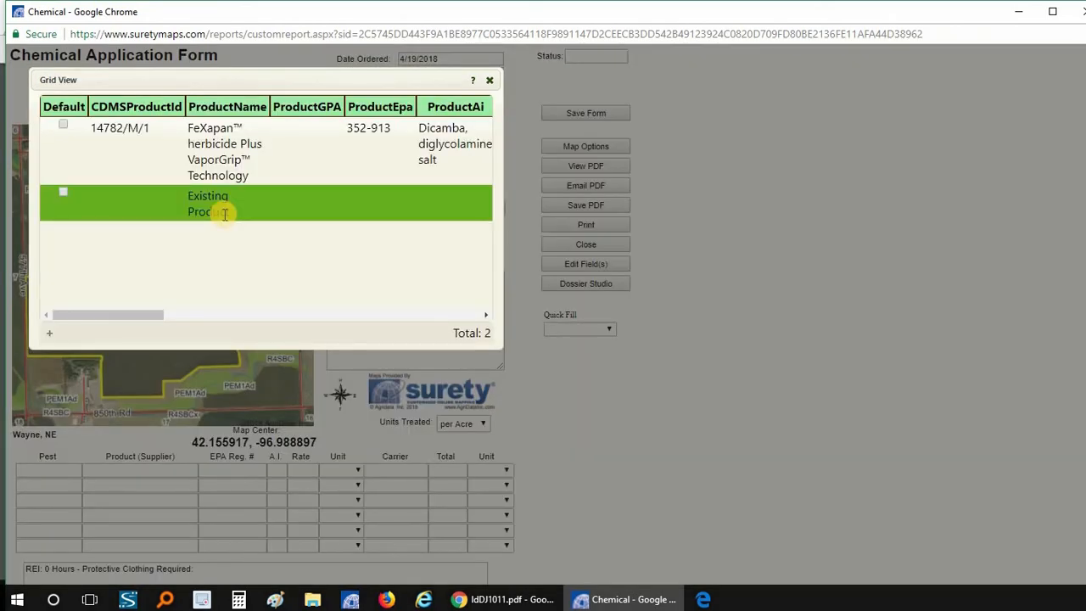
{"action": "left_click", "coordinate": [224, 213]}
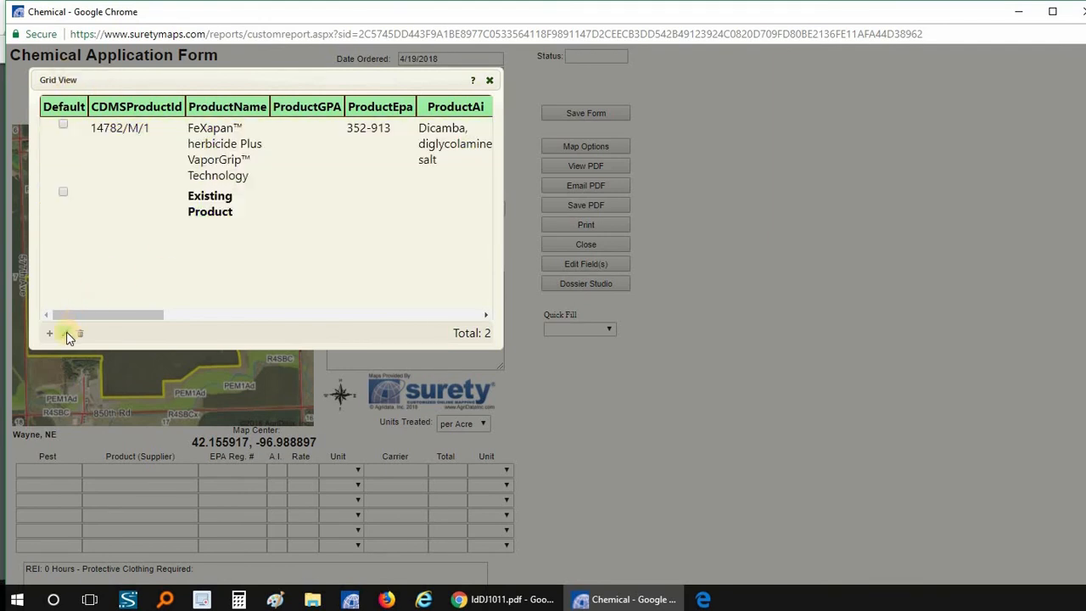
{"action": "left_click", "coordinate": [69, 334]}
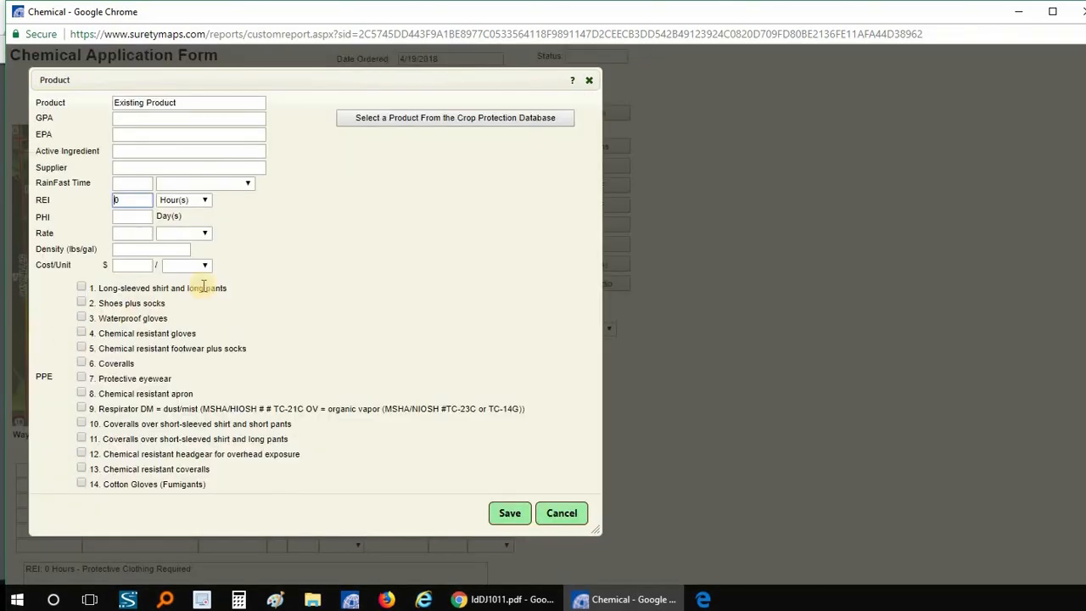
{"action": "left_click", "coordinate": [470, 124]}
{"action": "left_click", "coordinate": [924, 91]}
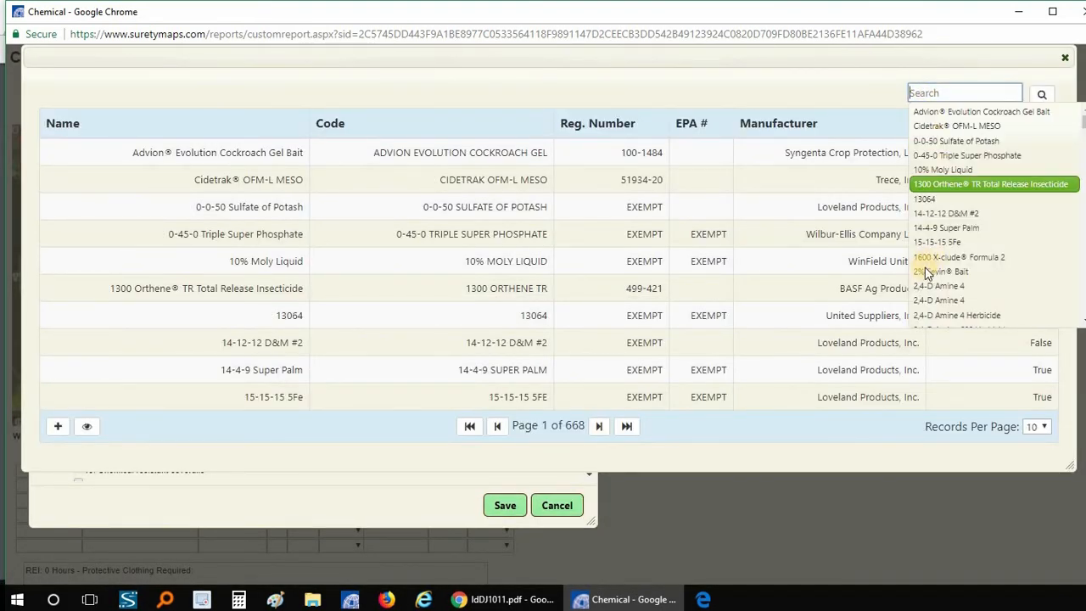
{"action": "scroll", "coordinate": [946, 165], "scroll_direction": "down", "scroll_amount": 2}
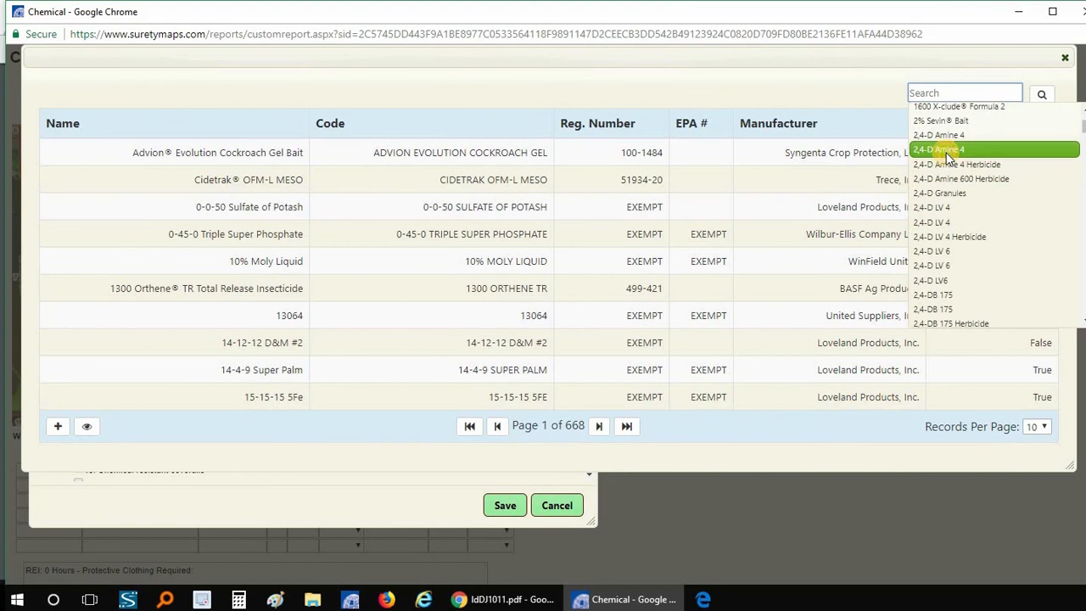
{"action": "left_click", "coordinate": [946, 152]}
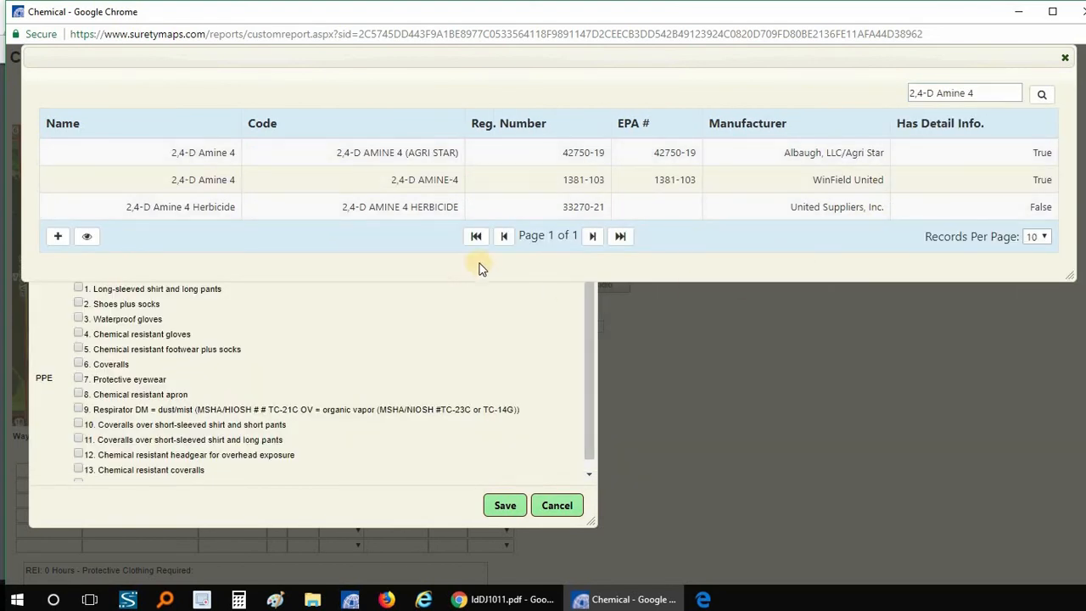
Link the entry to the Albaugh, LLC/Agri Star 2,4-D Amine 4 product, save it, and close the product list.
{"action": "left_click", "coordinate": [164, 161]}
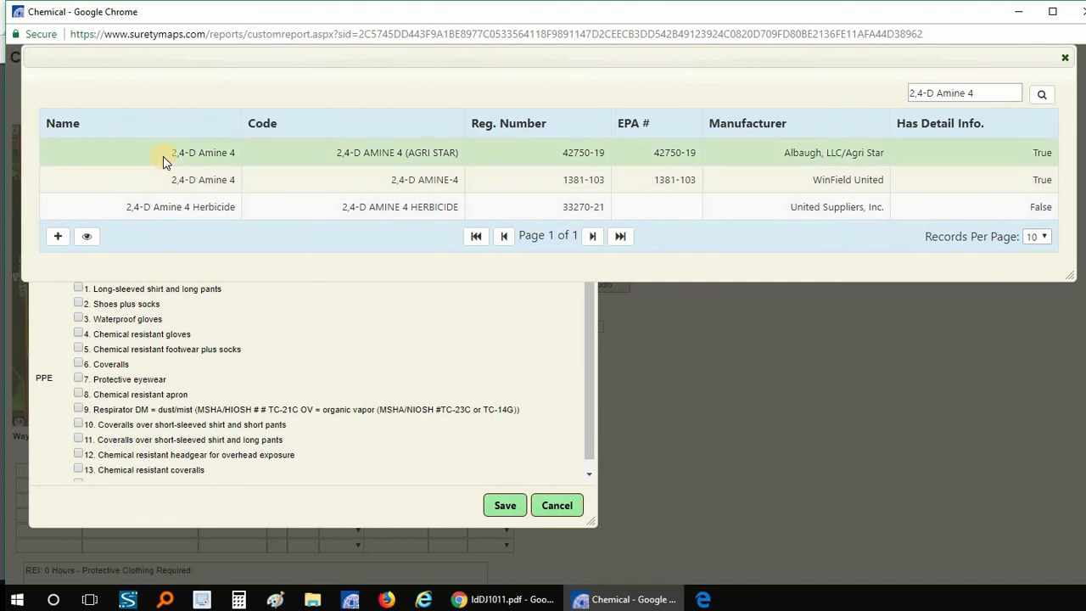
{"action": "left_click", "coordinate": [58, 239]}
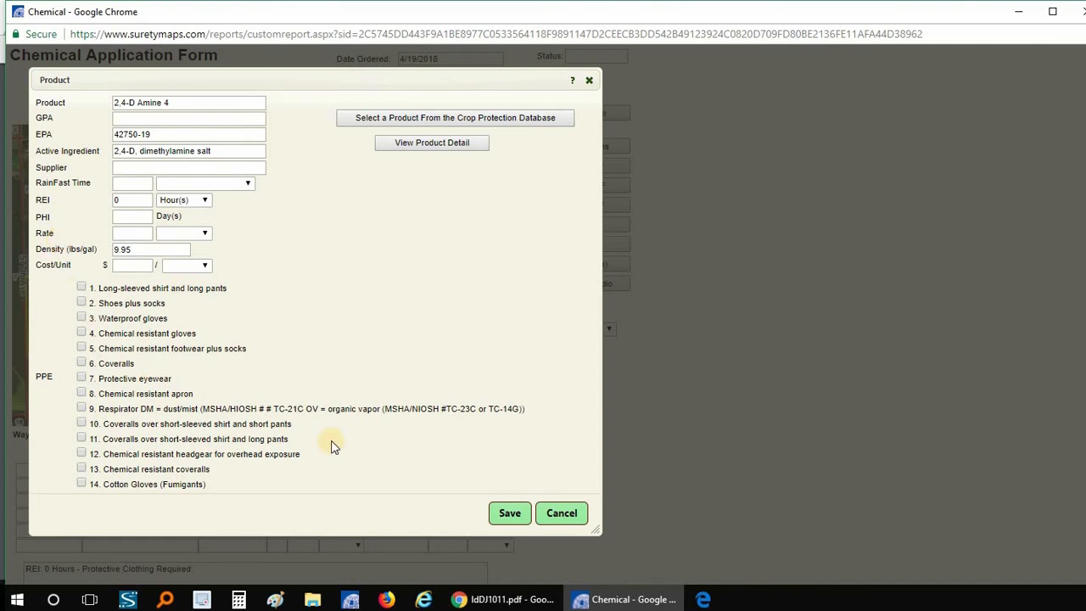
{"action": "left_click", "coordinate": [500, 513]}
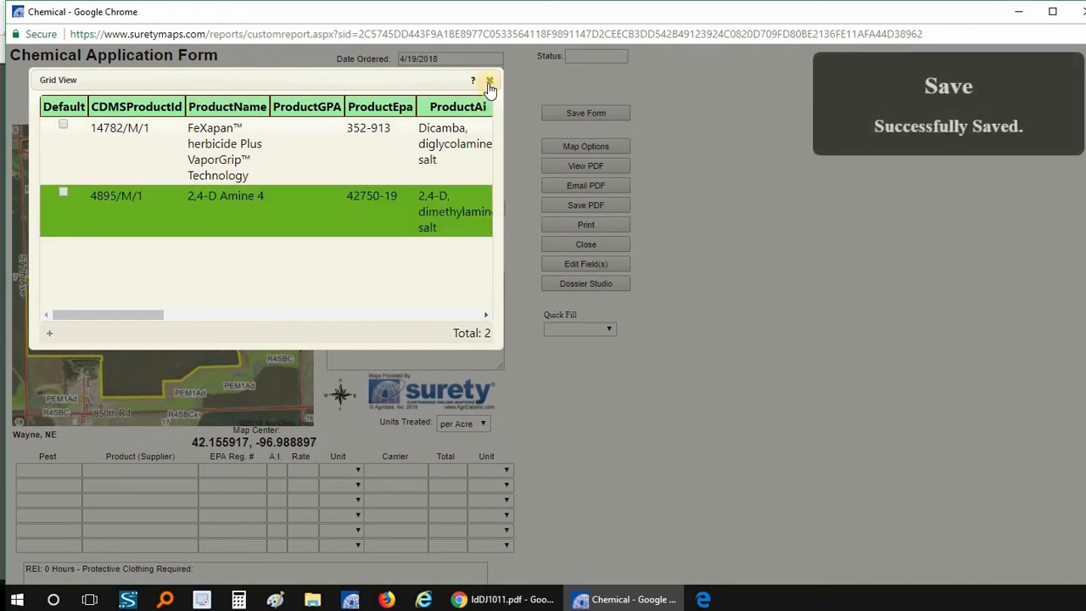
{"action": "left_click", "coordinate": [489, 82]}
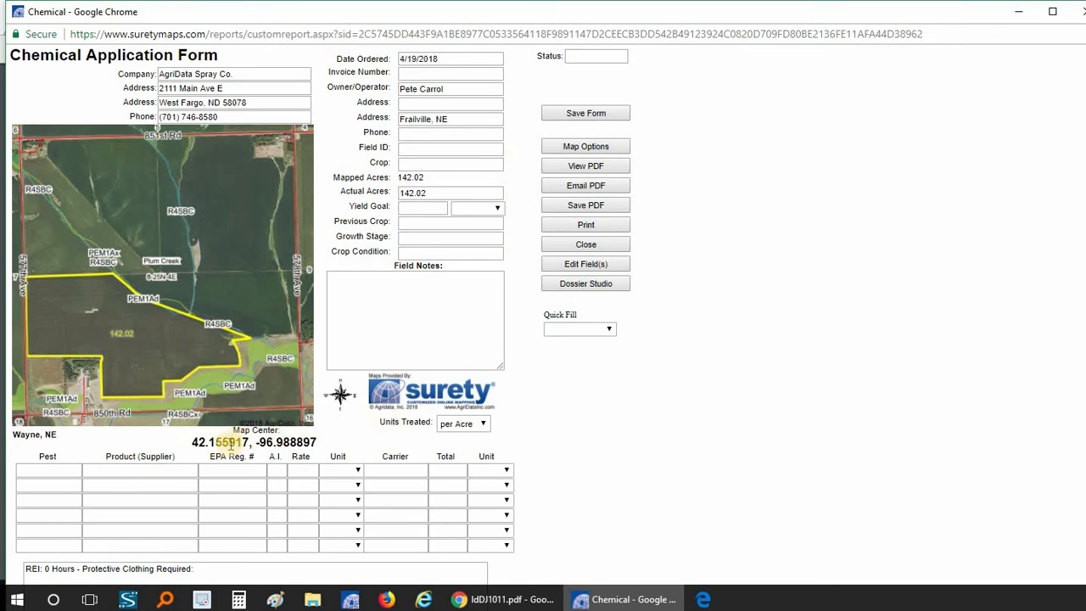
Choose FeXapan herbicide Plus VaporGrip Technology as the form's first product, and review its database details and documents.
{"action": "left_click", "coordinate": [134, 471]}
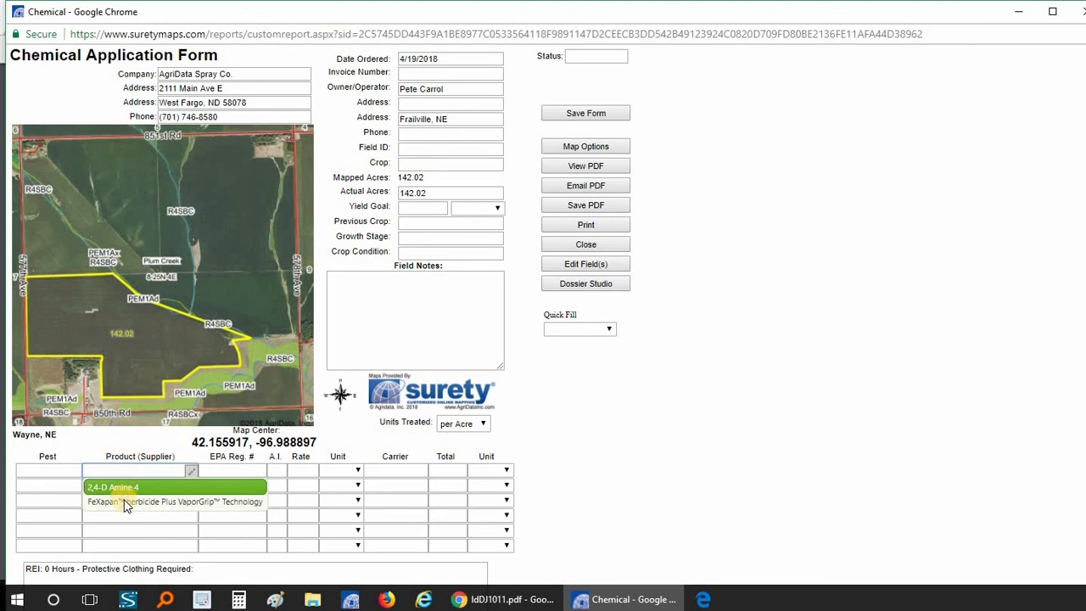
{"action": "left_click", "coordinate": [125, 500]}
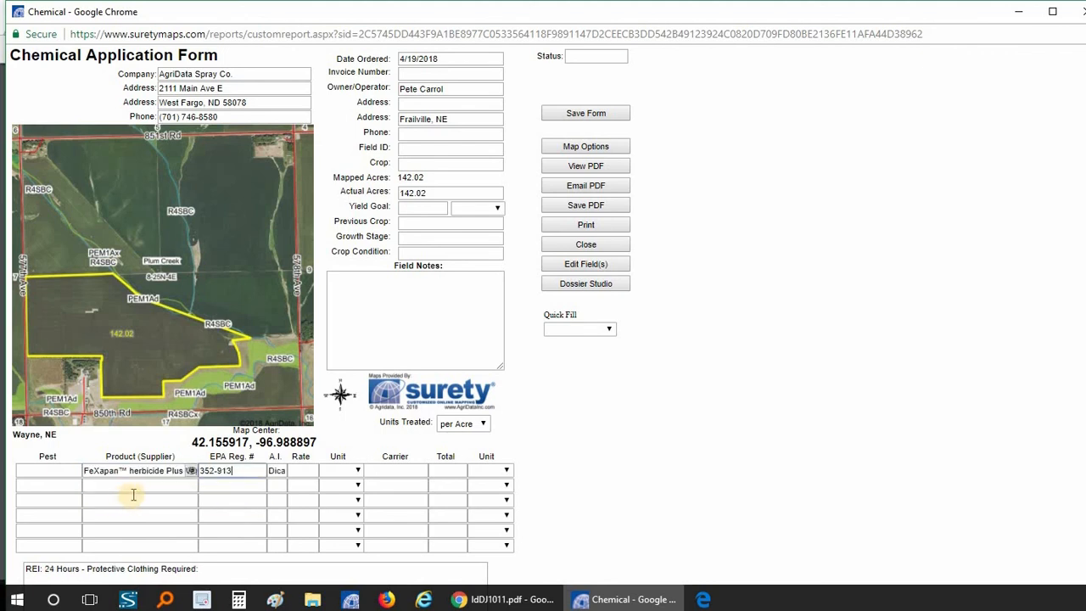
{"action": "left_click", "coordinate": [193, 470]}
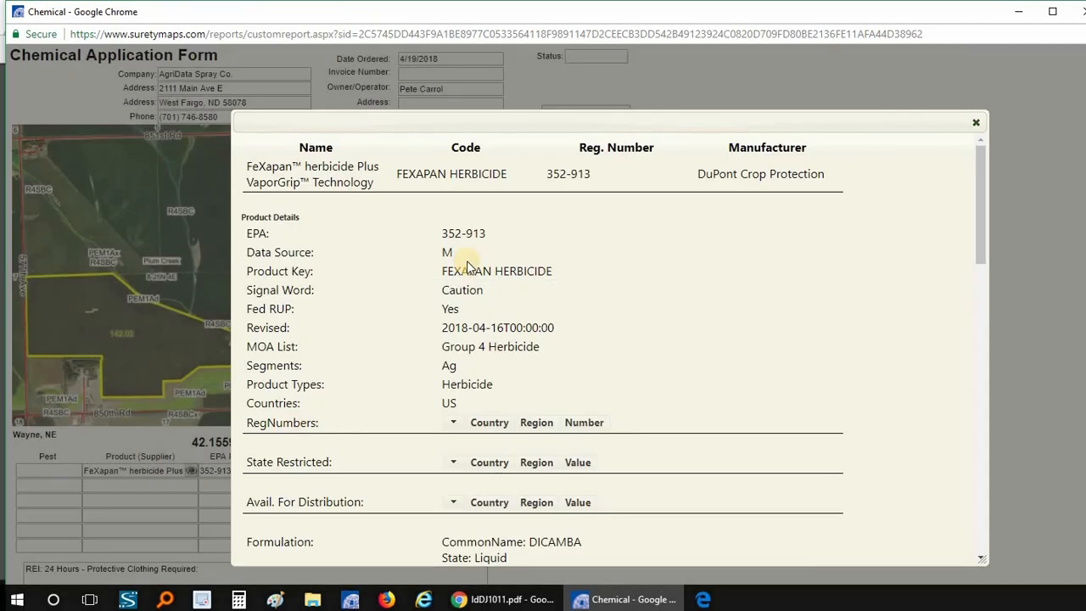
{"action": "scroll", "coordinate": [435, 458], "scroll_direction": "down", "scroll_amount": 7}
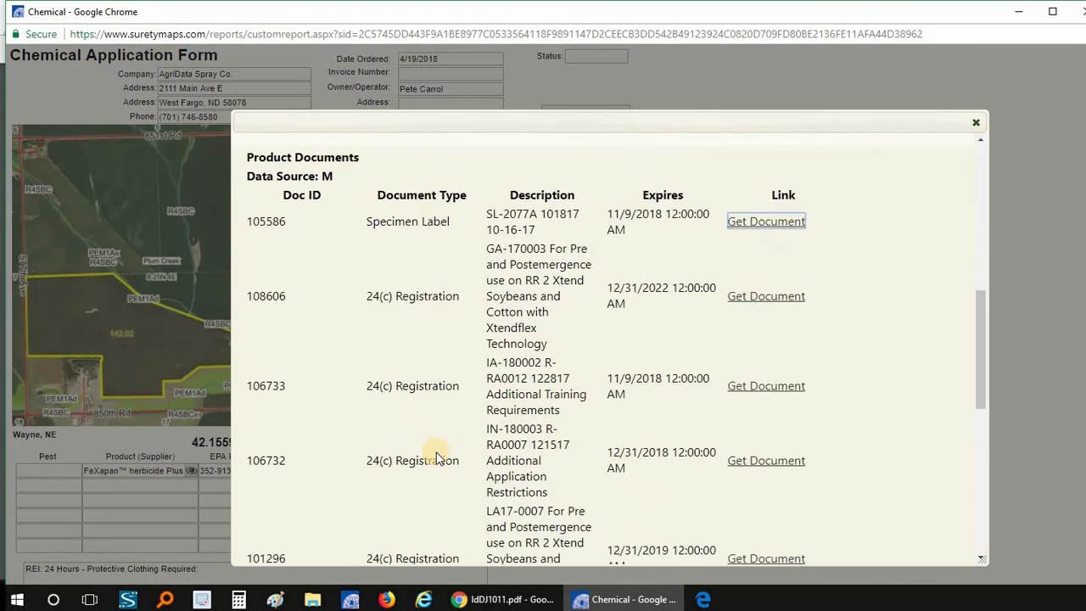
{"action": "scroll", "coordinate": [435, 454], "scroll_direction": "up", "scroll_amount": 8}
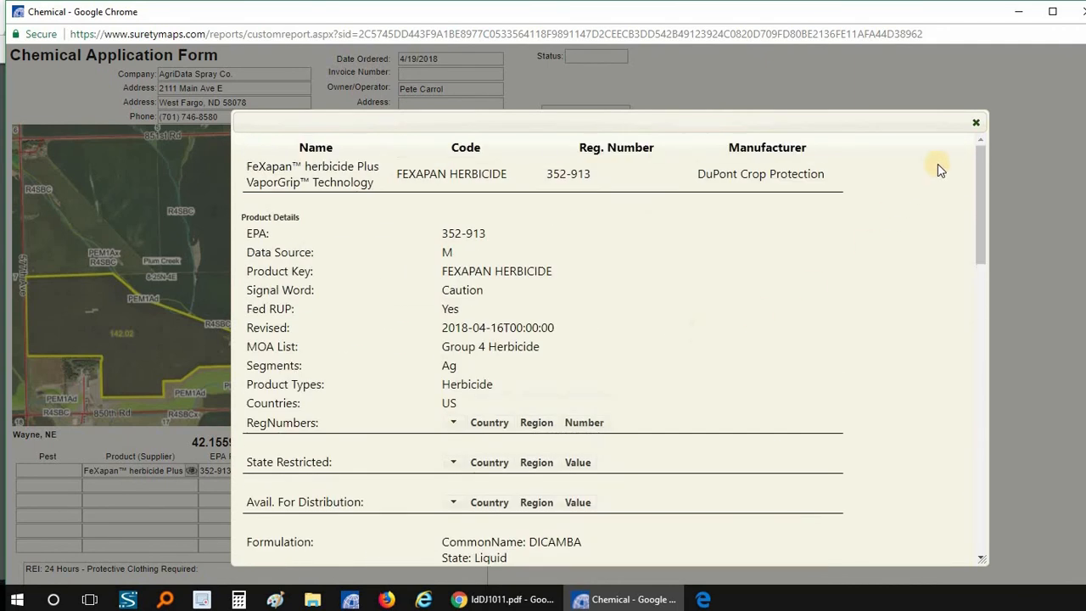
{"action": "left_click", "coordinate": [976, 125]}
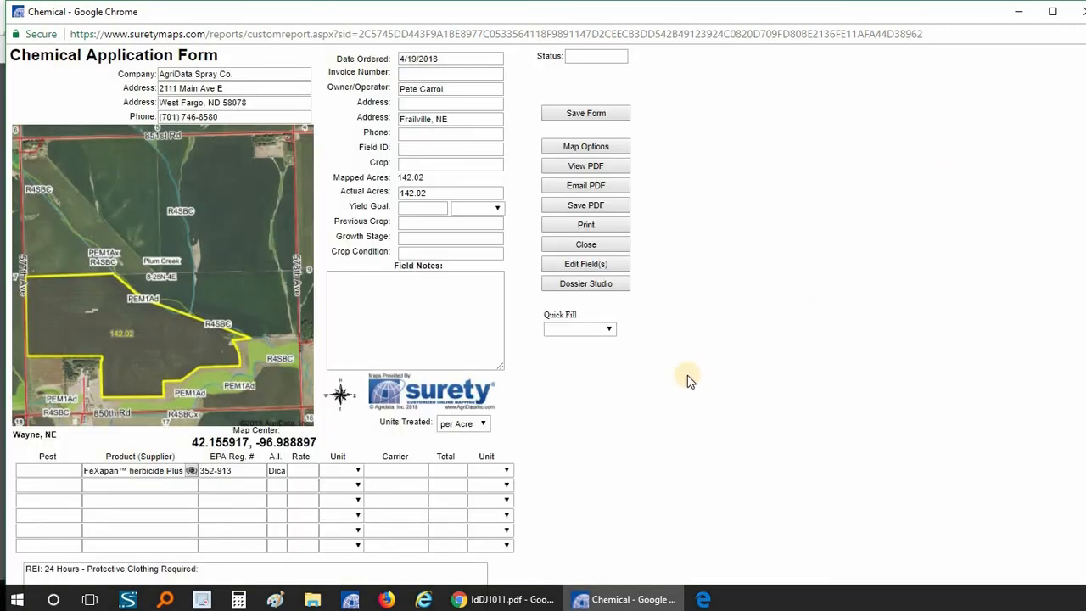